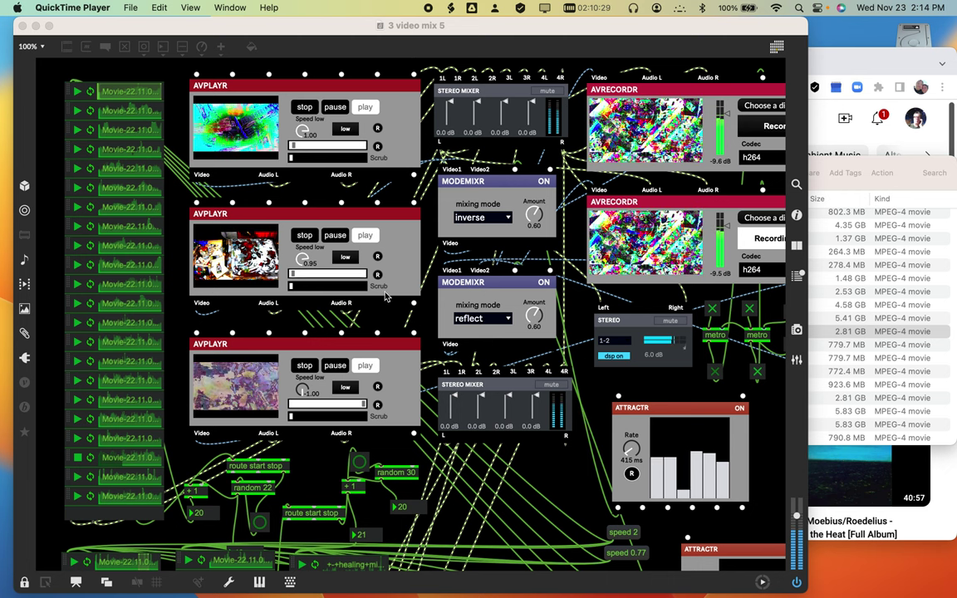
Activate the '3 video mix 5' patch window and zoom it to fill the screen
left_click(50, 26)
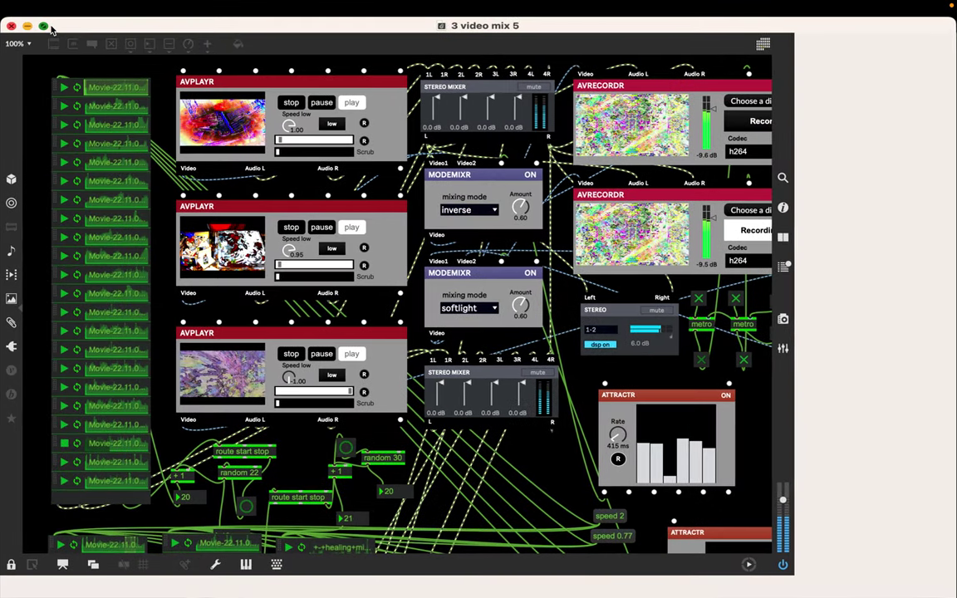
left_click(50, 26)
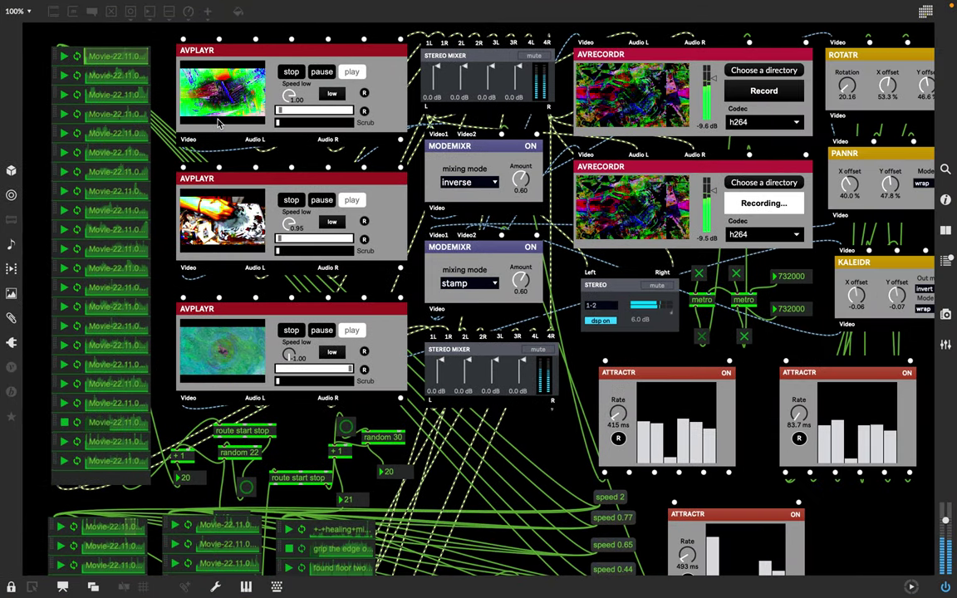
scroll(301, 196, "right", 3)
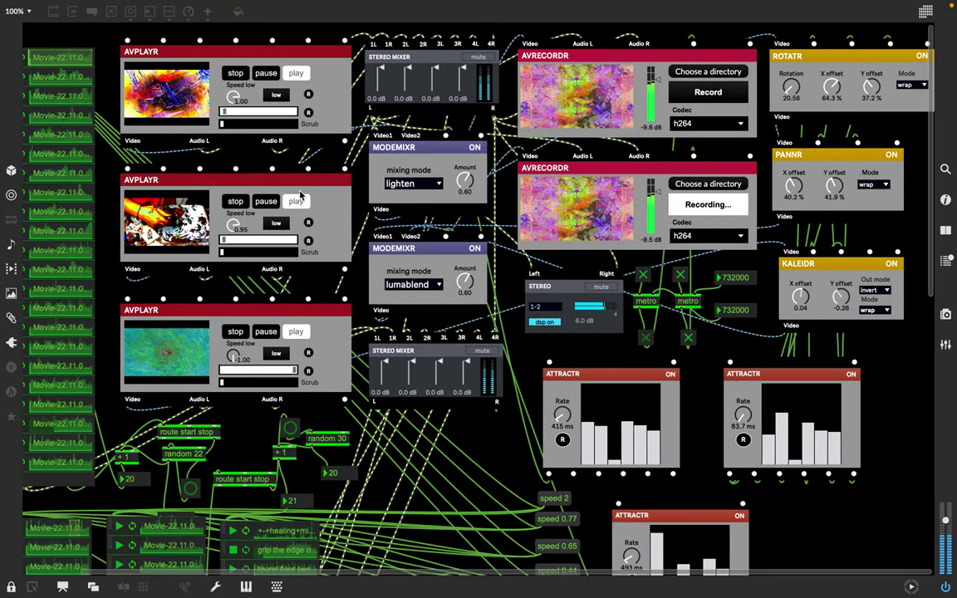
Scroll down the patch to reveal the three Movie clip playlist columns
scroll(299, 195, "left", 3)
scroll(301, 193, "down", 3)
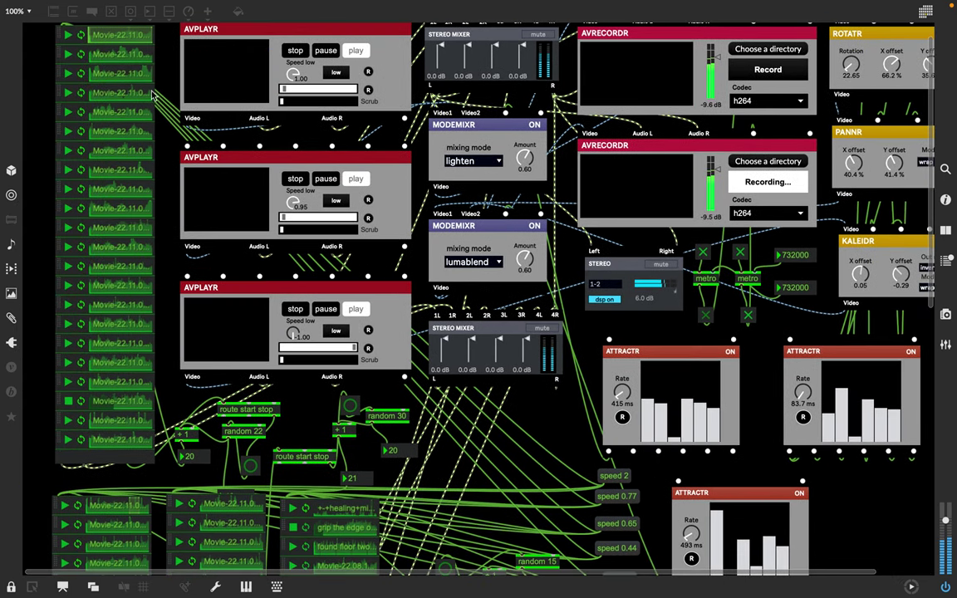
scroll(130, 390, "down", 10)
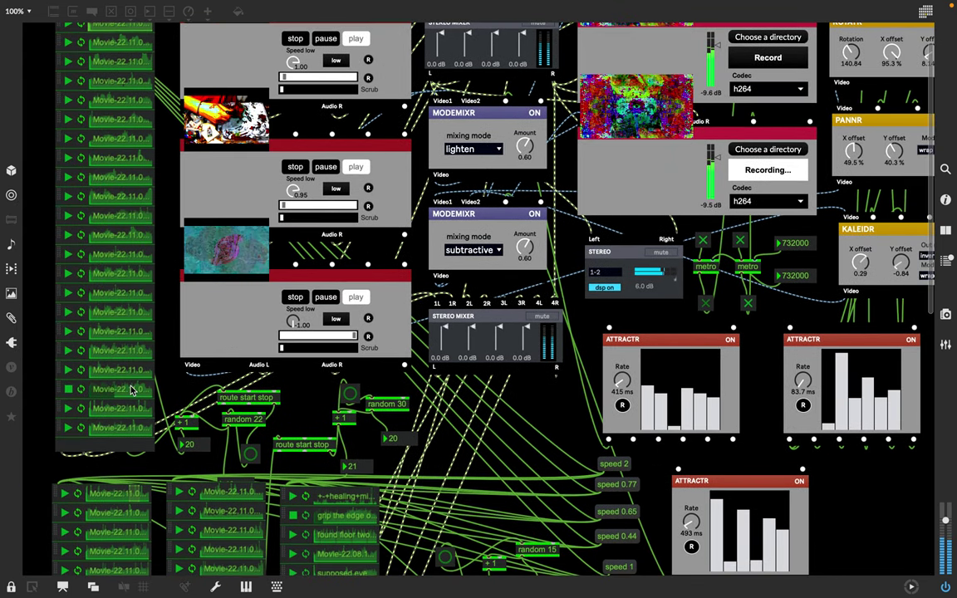
scroll(130, 391, "down", 8)
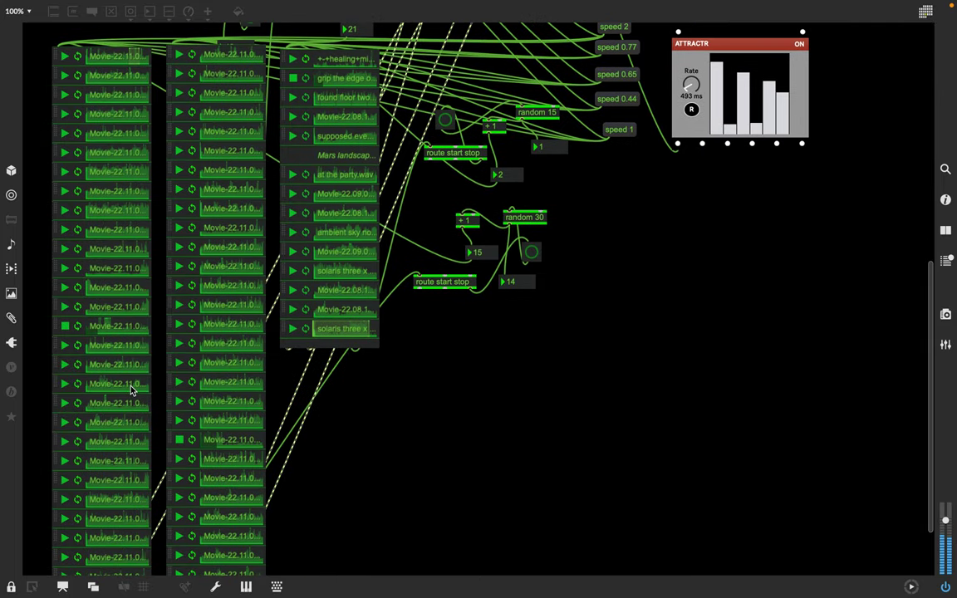
scroll(141, 403, "up", 8)
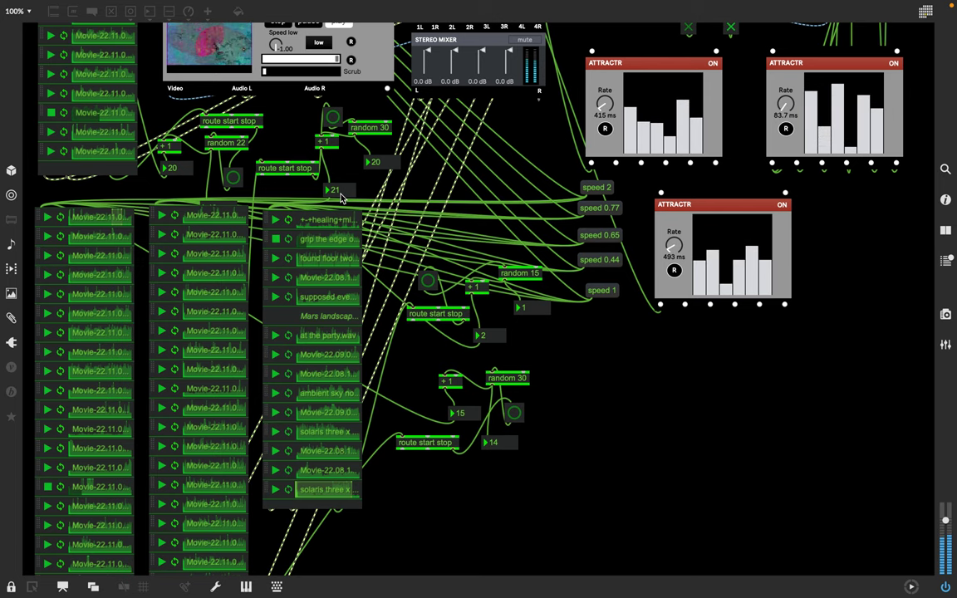
Scroll back up to the AVPLAYR, MODEMIXR and AVRECORDR modules
scroll(293, 308, "down", 10)
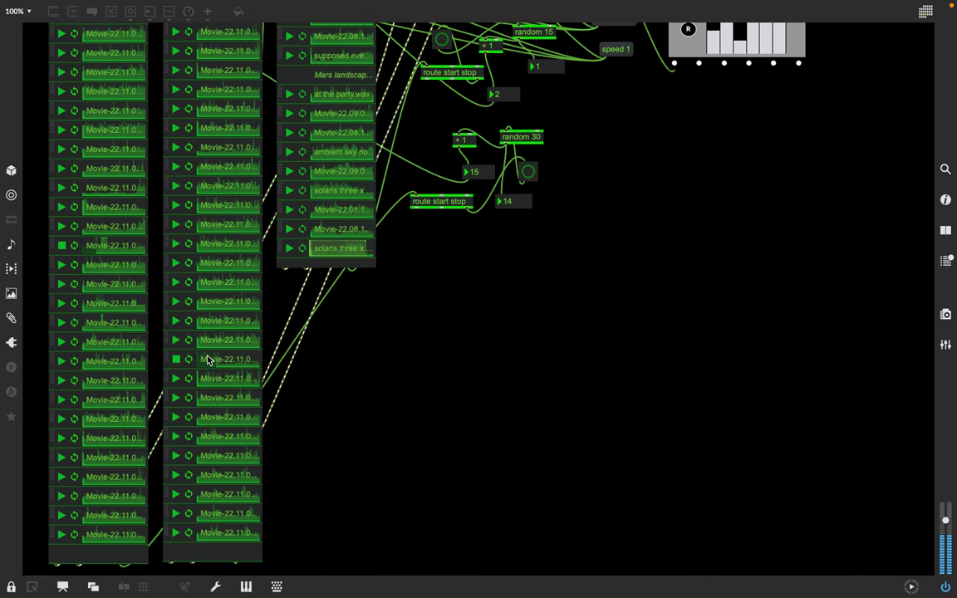
scroll(210, 369, "up", 9)
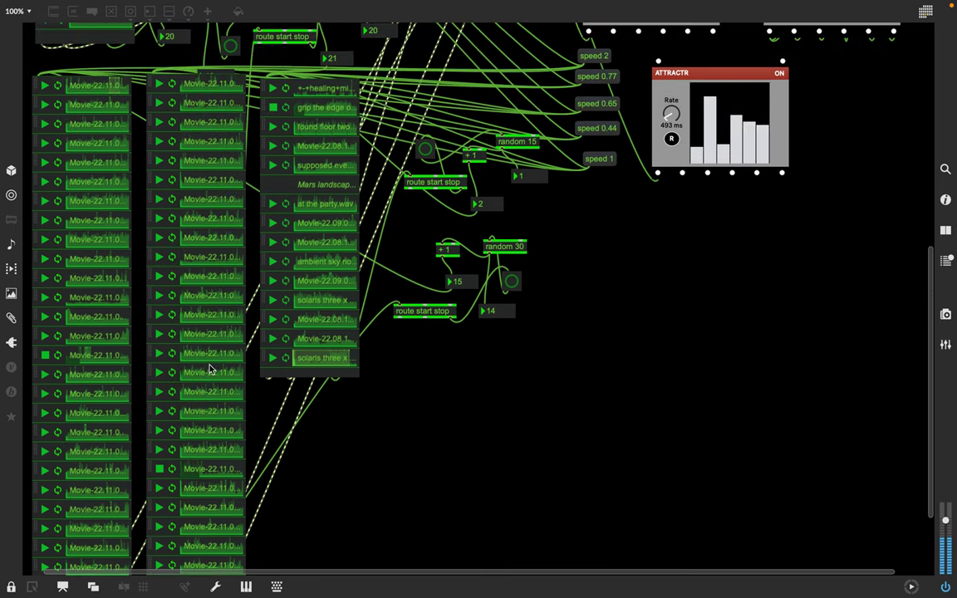
scroll(210, 370, "up", 14)
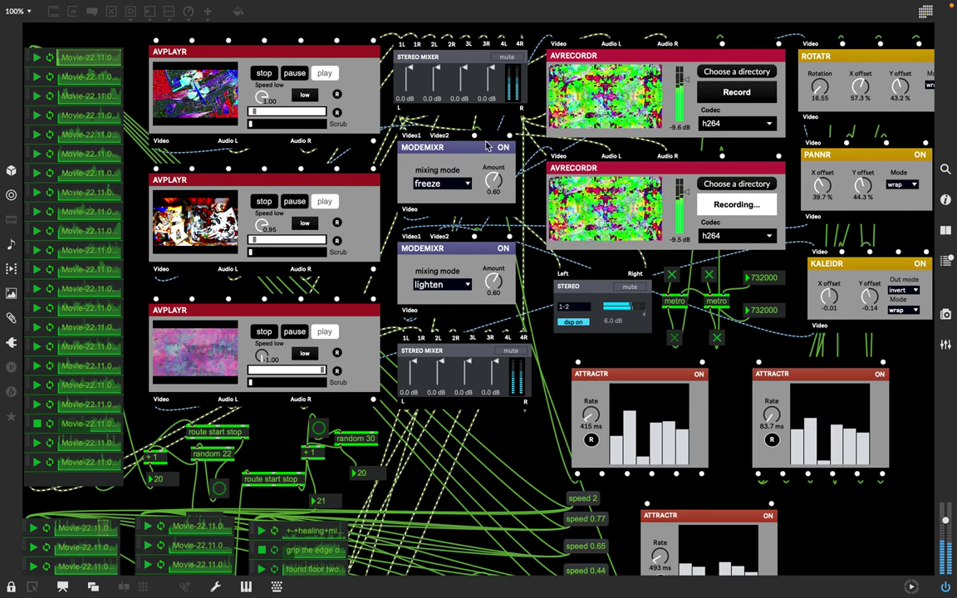
left_click(469, 186)
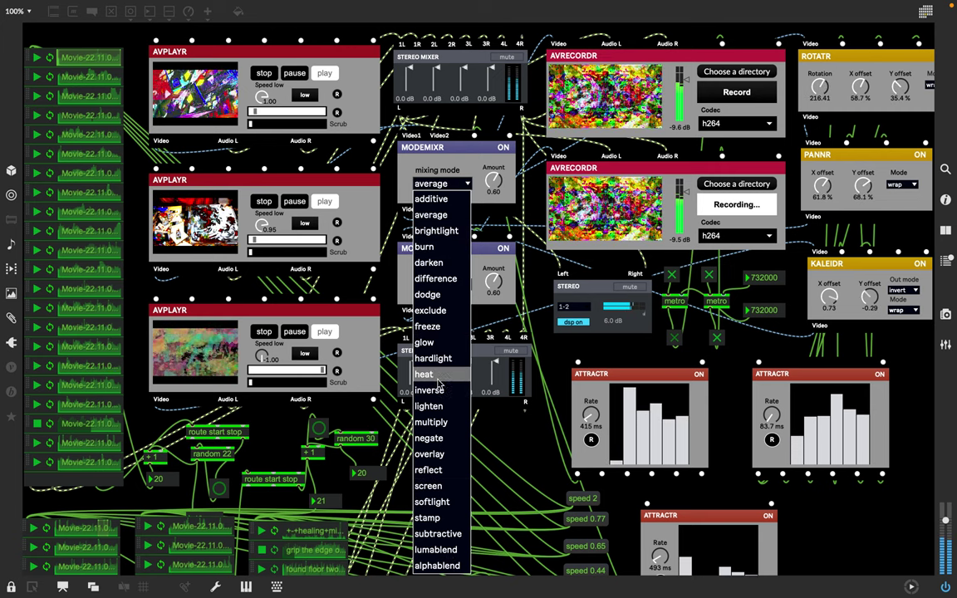
left_click(497, 351)
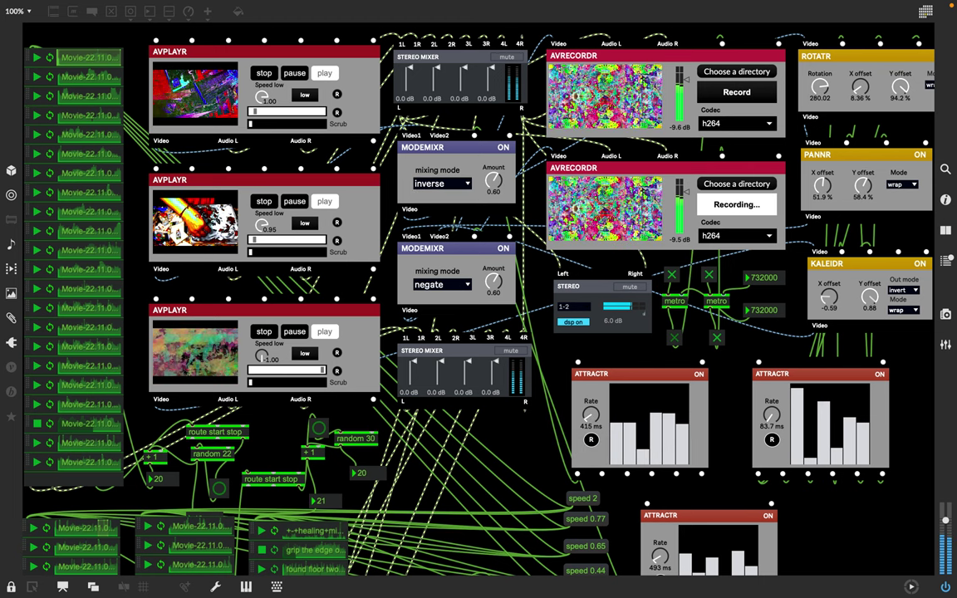
Raise the left ATTRACTR rate from 415 ms to 1.44 s and hit its R button
left_click_drag(590, 415, 591, 418)
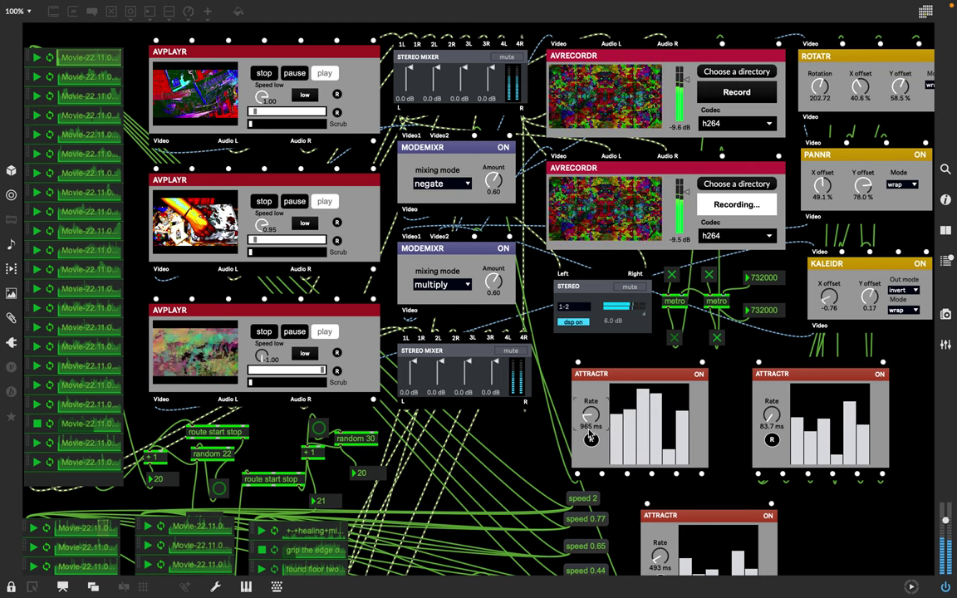
left_click_drag(587, 413, 587, 405)
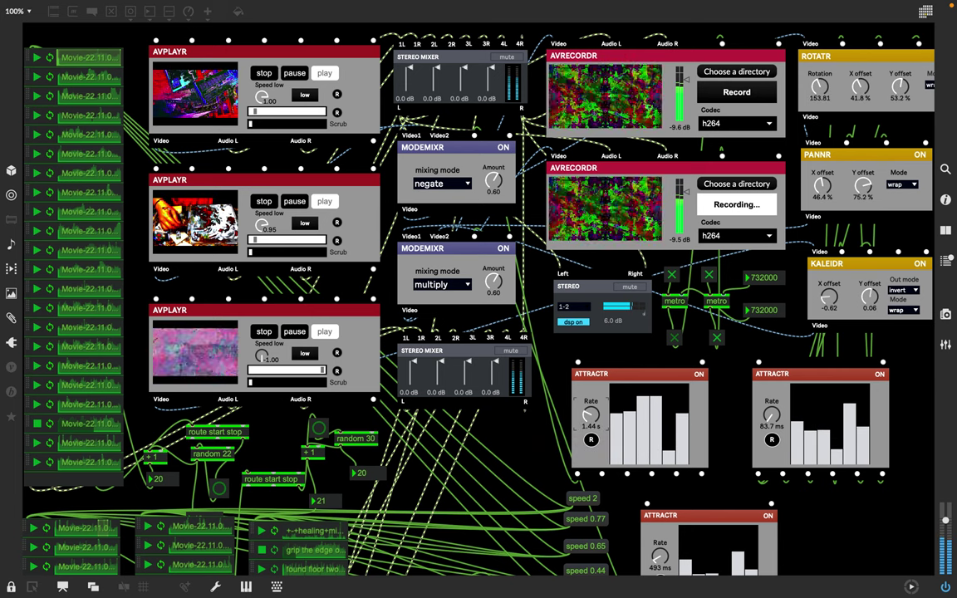
left_click(591, 439)
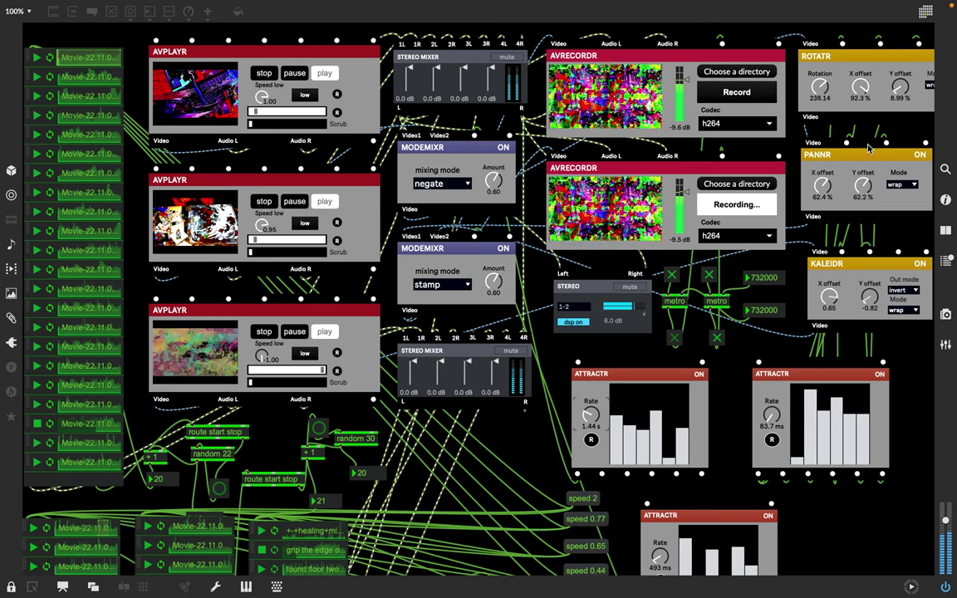
Turn the KALEIDR module off, leaving its Out mode at invert
left_click(853, 264)
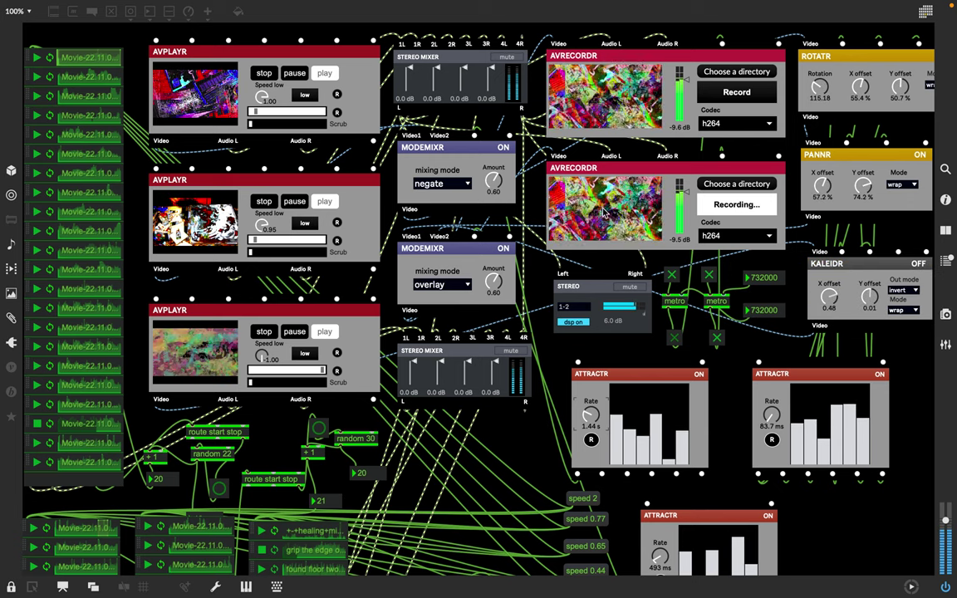
left_click(905, 297)
left_click(897, 311)
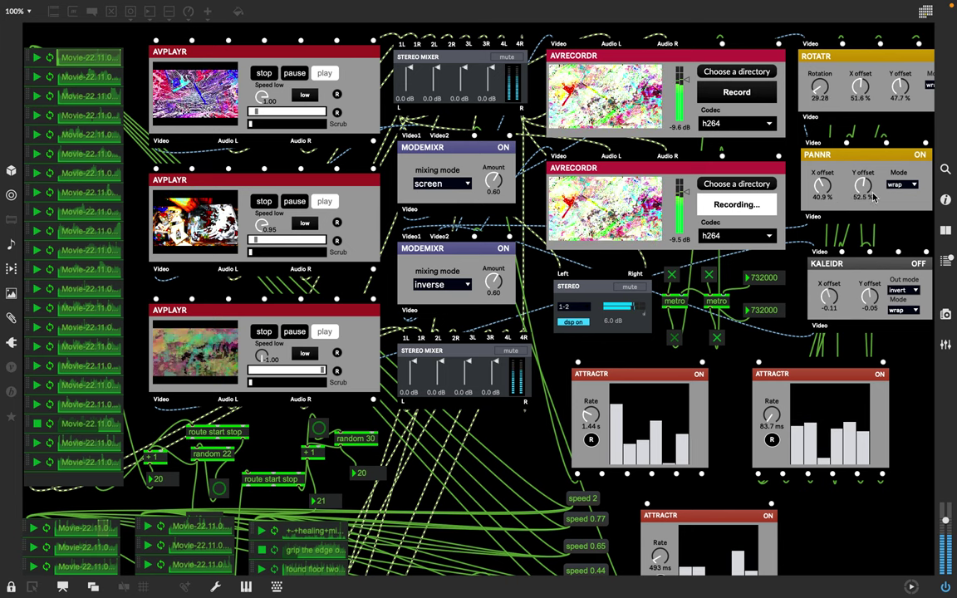
Change the PANNR Mode to clear, after briefly trying clip
left_click(914, 185)
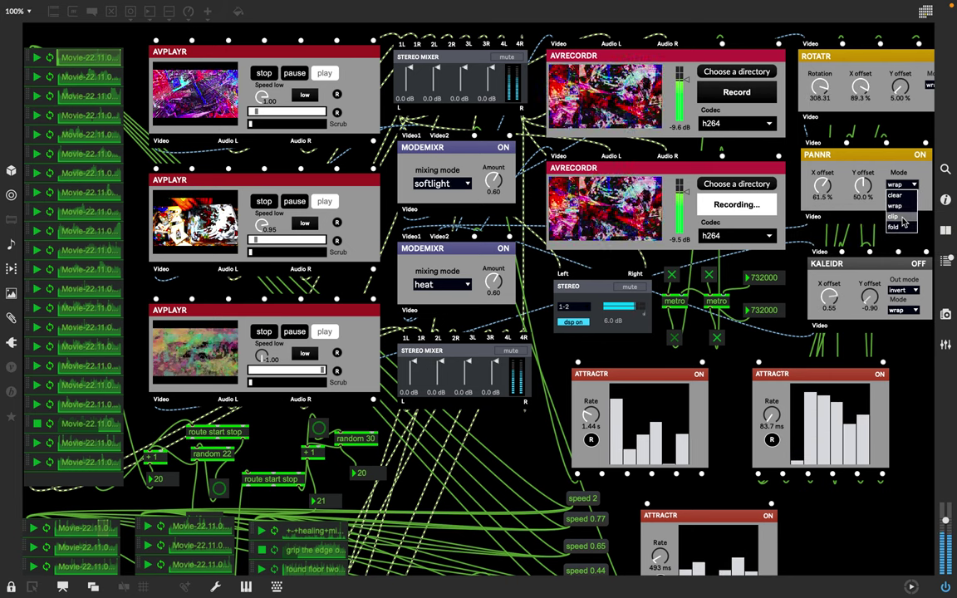
left_click(903, 218)
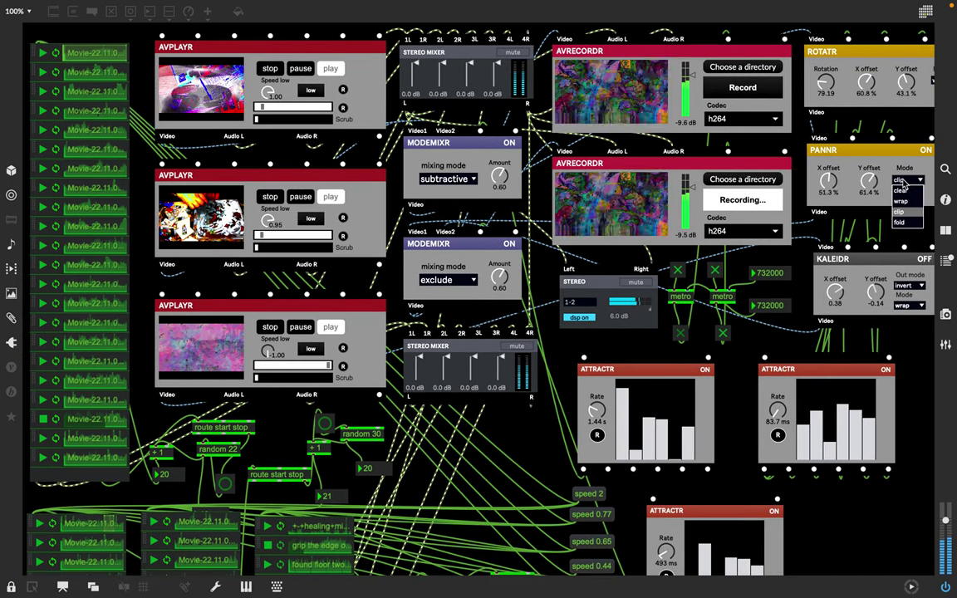
left_click(904, 182)
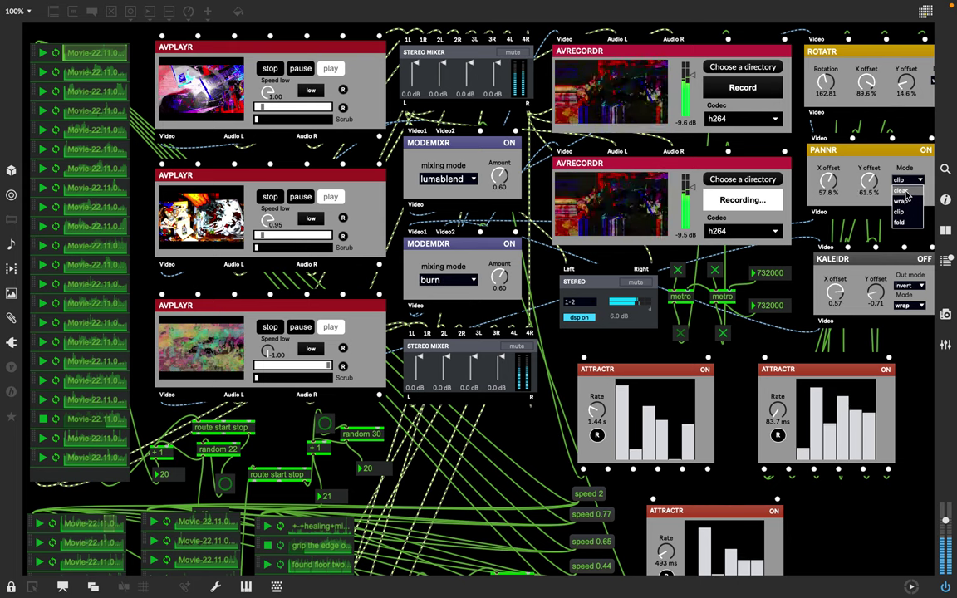
left_click(903, 191)
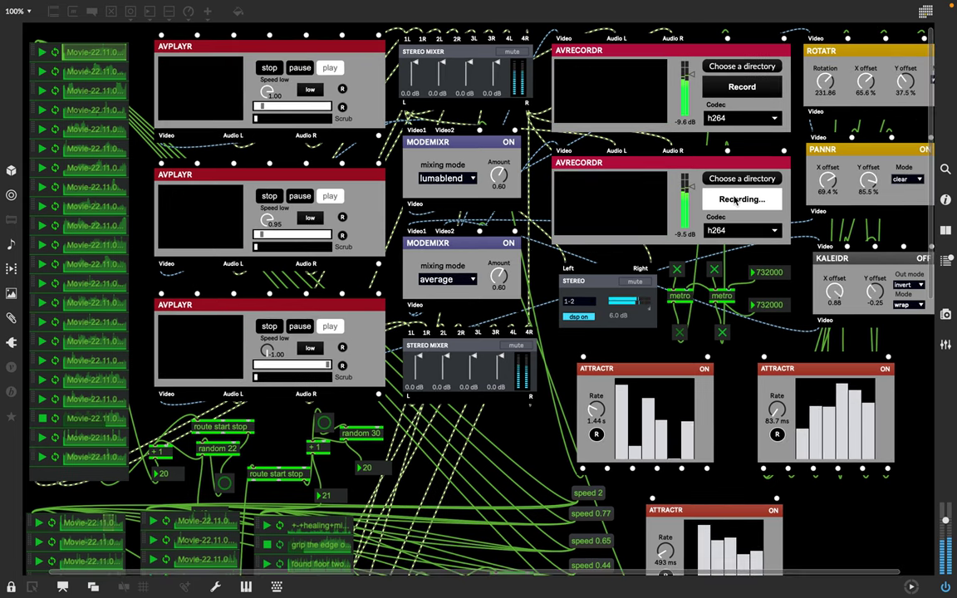
scroll(734, 202, "right", 2)
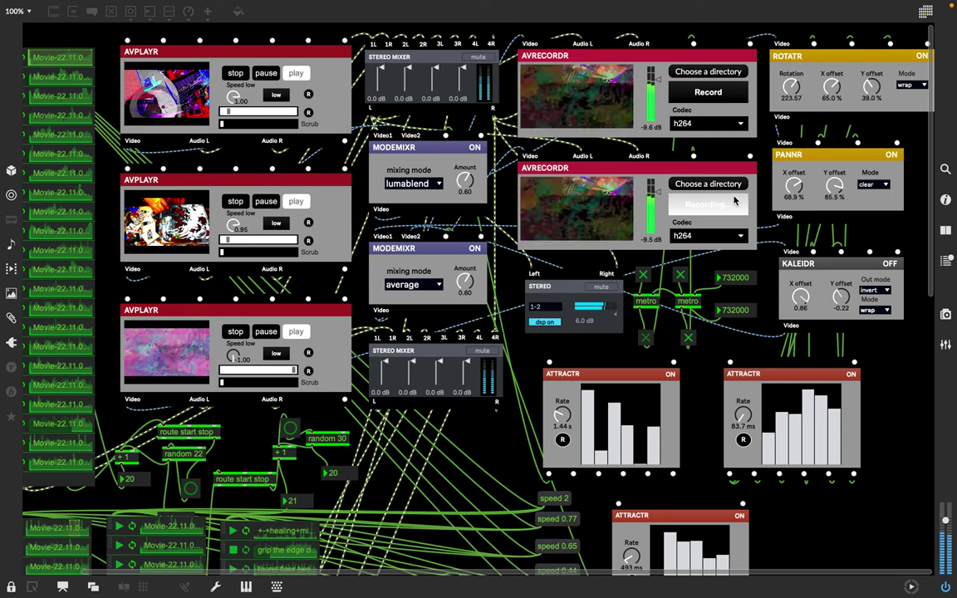
Set the ROTATR Mode to fold (via clear) and the PANNR Mode to fold
left_click(920, 86)
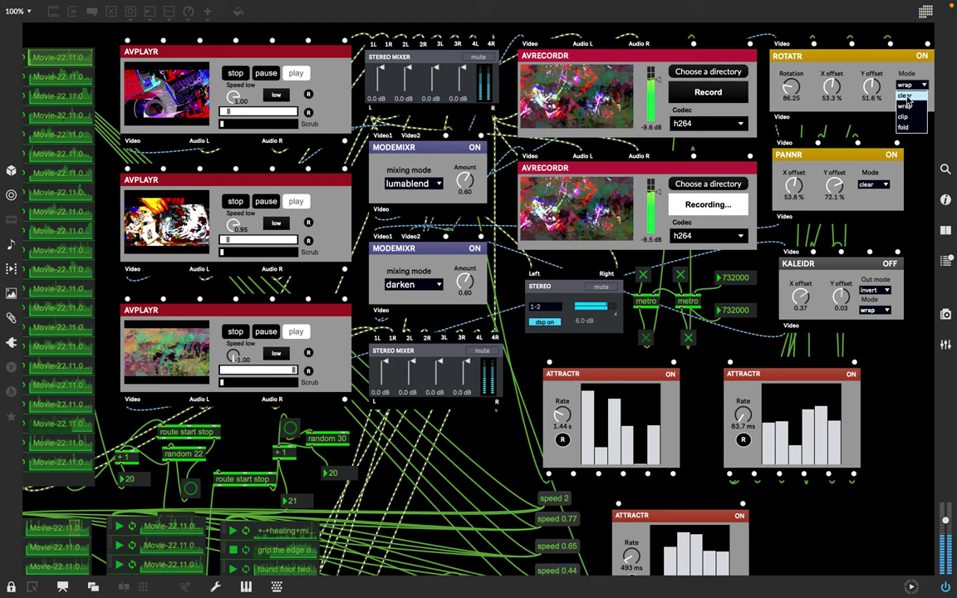
left_click(905, 98)
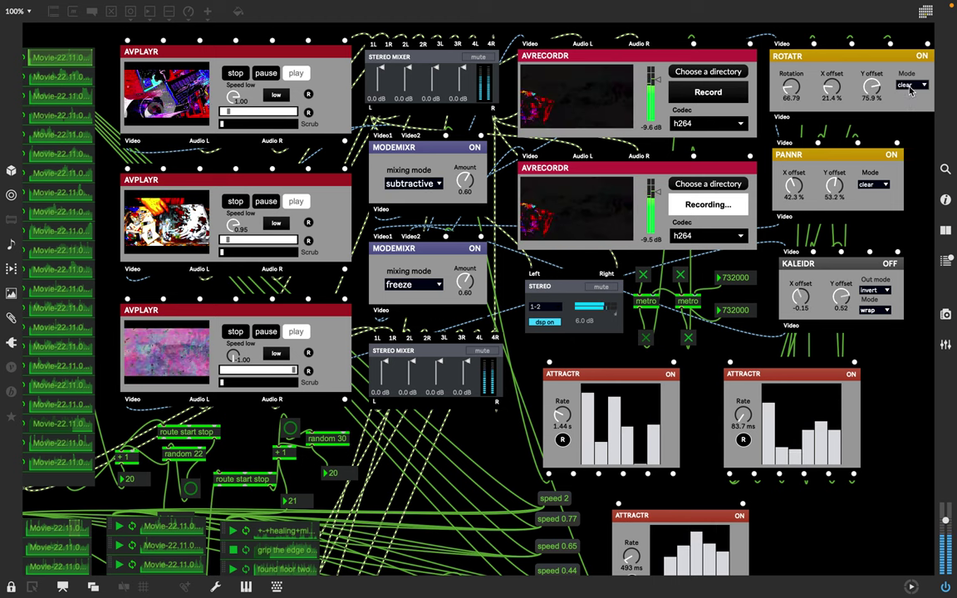
left_click(912, 88)
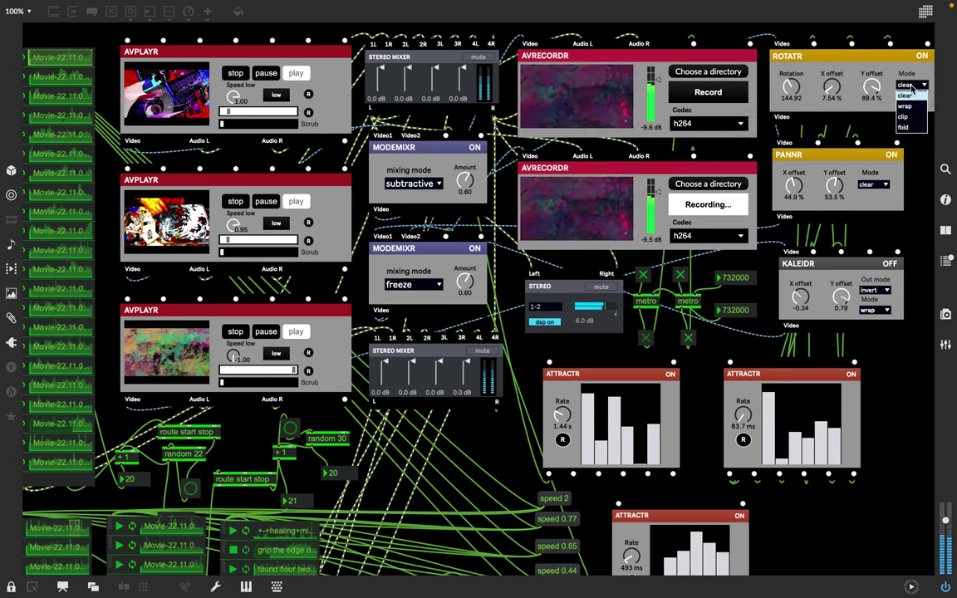
left_click(904, 128)
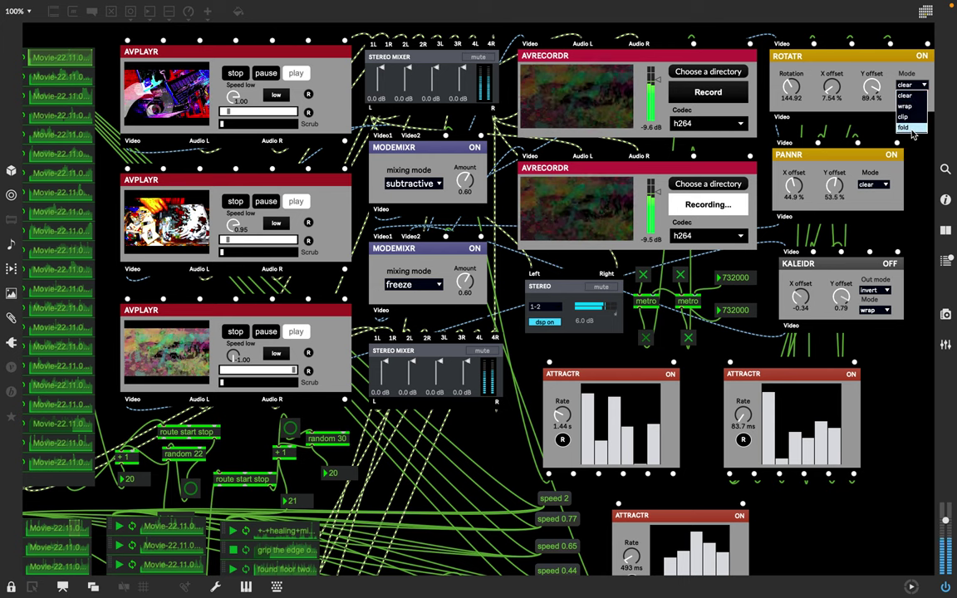
left_click(886, 185)
left_click(875, 232)
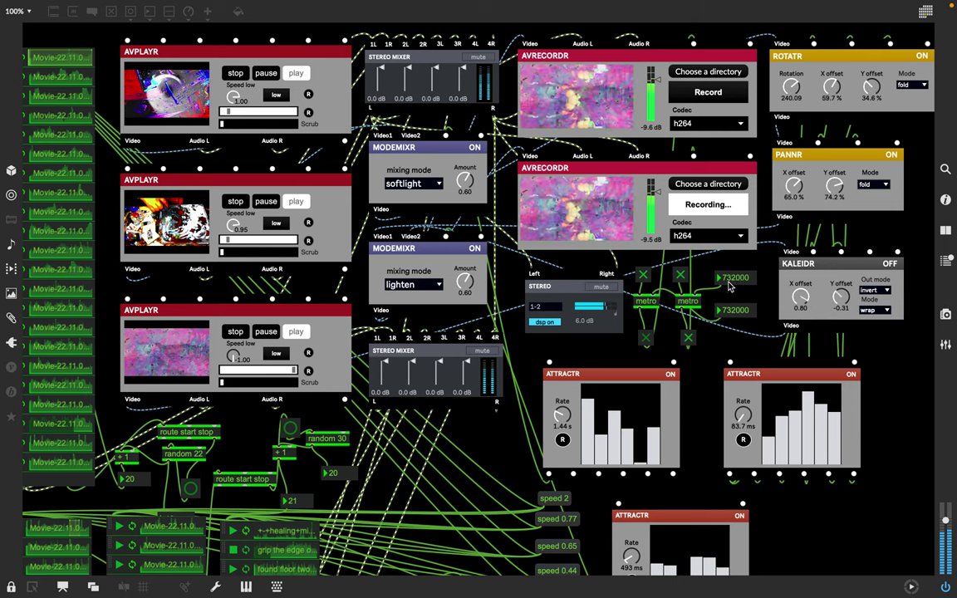
Turn on the toggle above the right-hand metro object
left_click(688, 337)
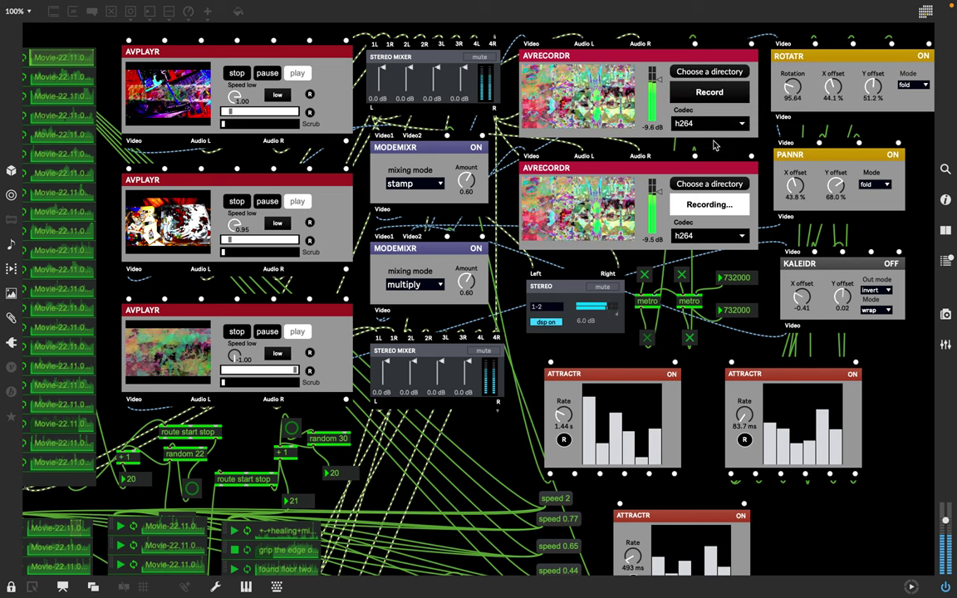
scroll(745, 126, "down", 1)
left_click(745, 122)
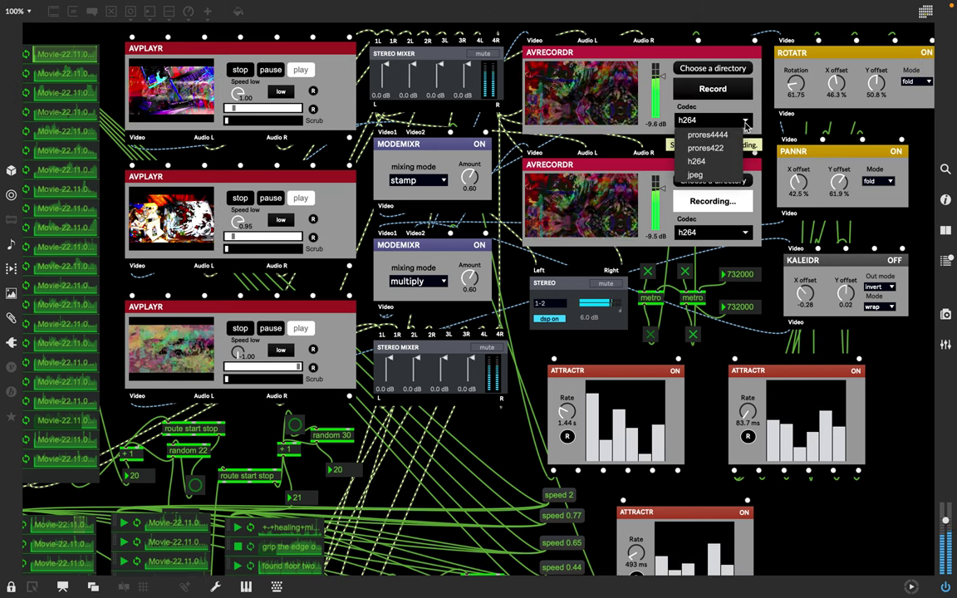
left_click(696, 163)
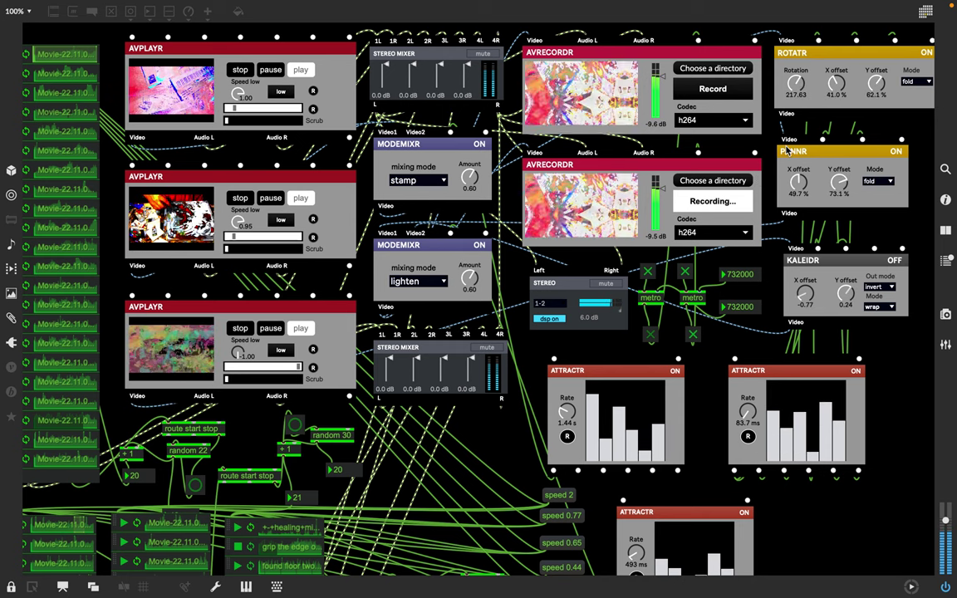
mouse_move(565, 591)
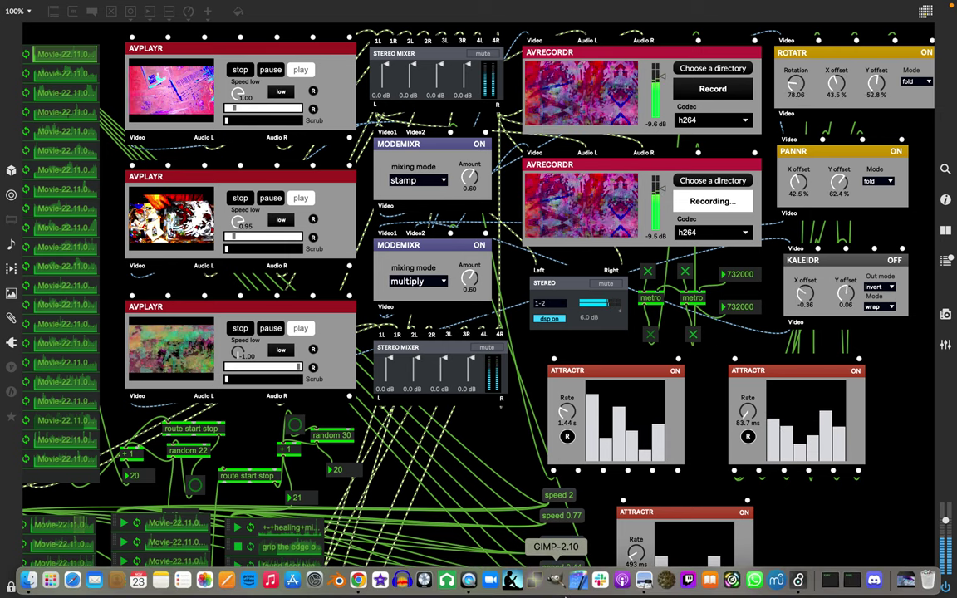